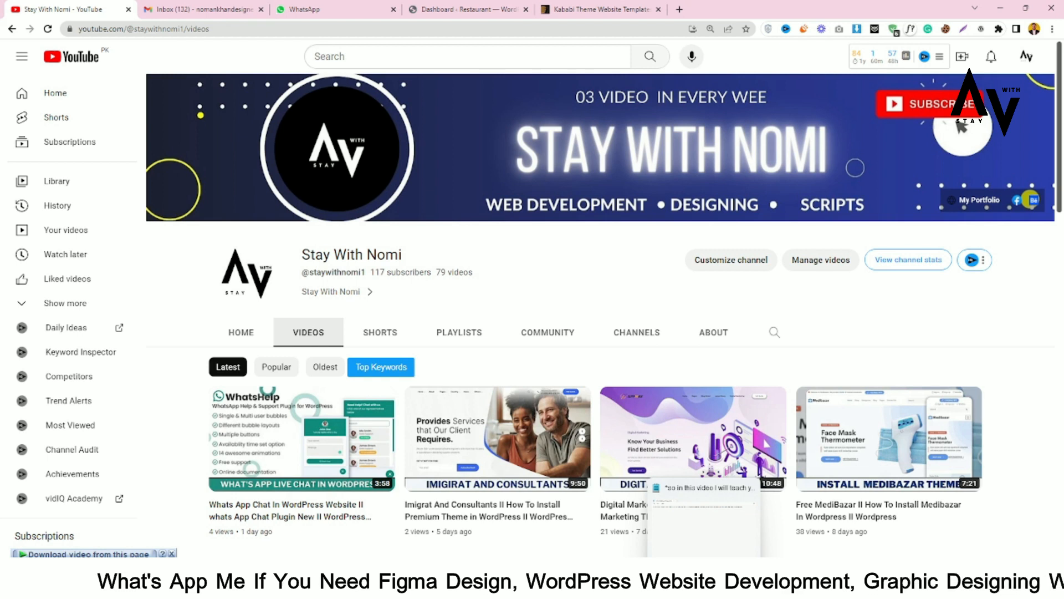
{"action": "left_click", "coordinate": [703, 516]}
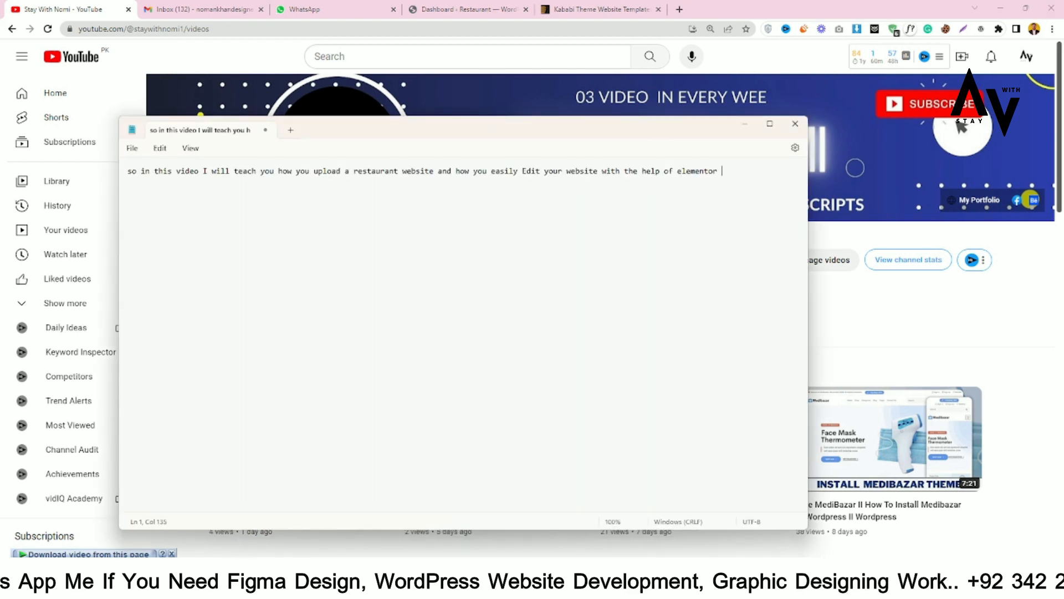
Switch to the Restaurant site's WordPress dashboard and open the theme upload form for adding a new theme.
{"action": "left_click", "coordinate": [477, 7]}
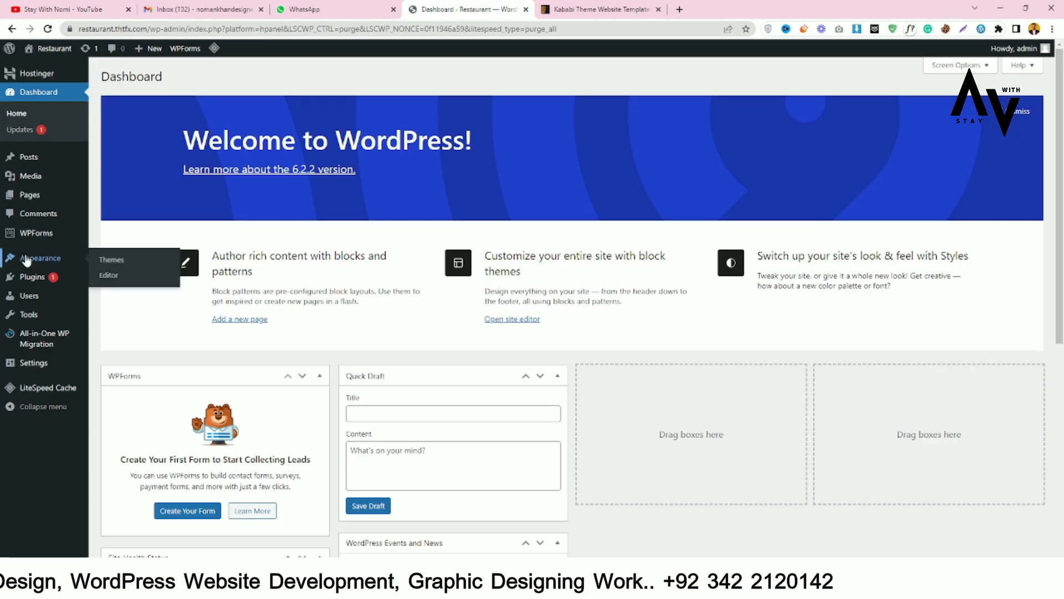
{"action": "mouse_move", "coordinate": [73, 266]}
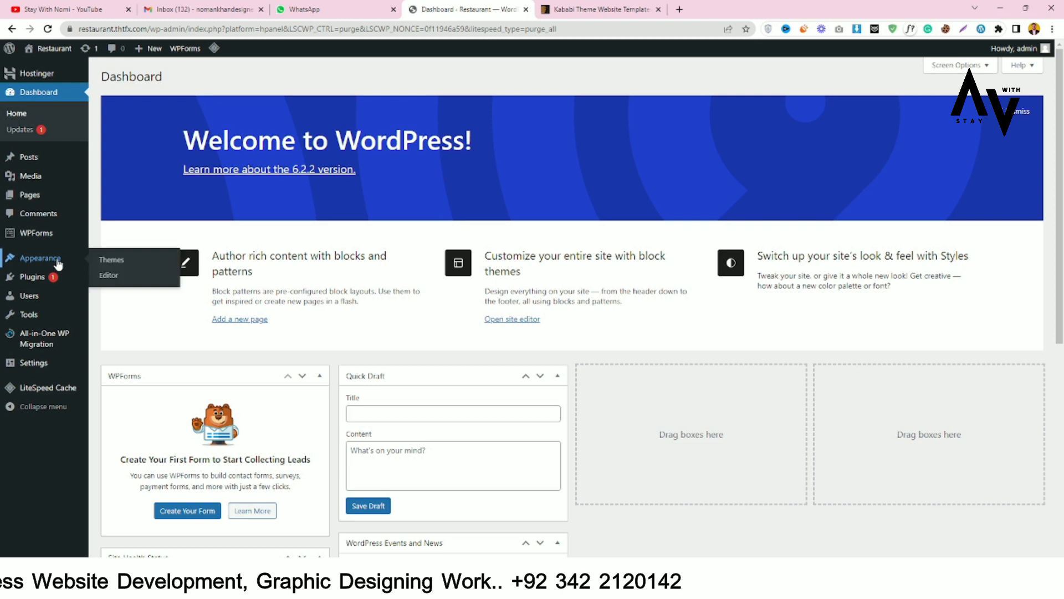
{"action": "left_click", "coordinate": [115, 265]}
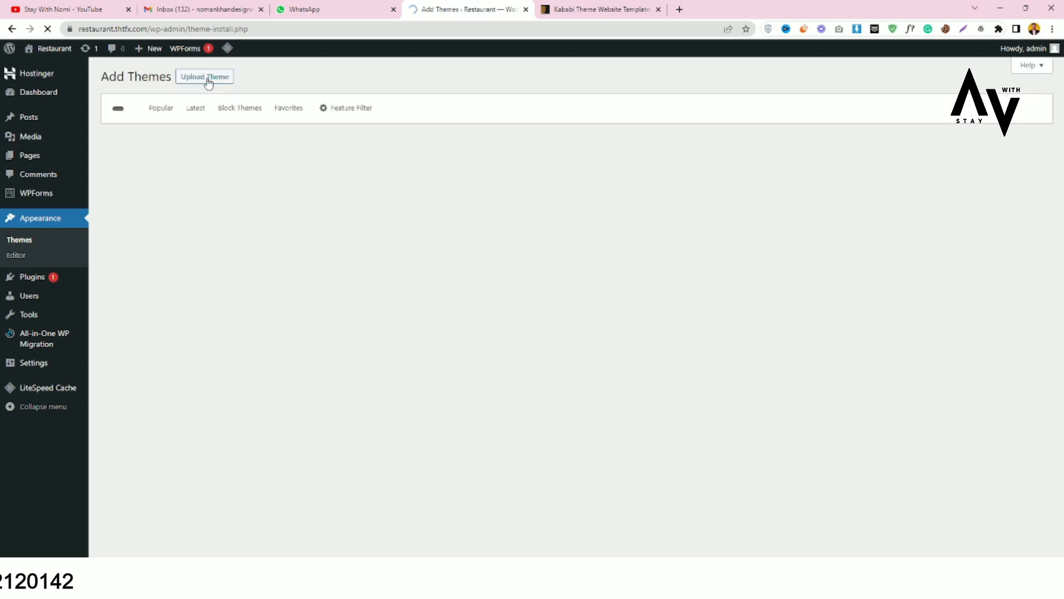
{"action": "left_click", "coordinate": [185, 81]}
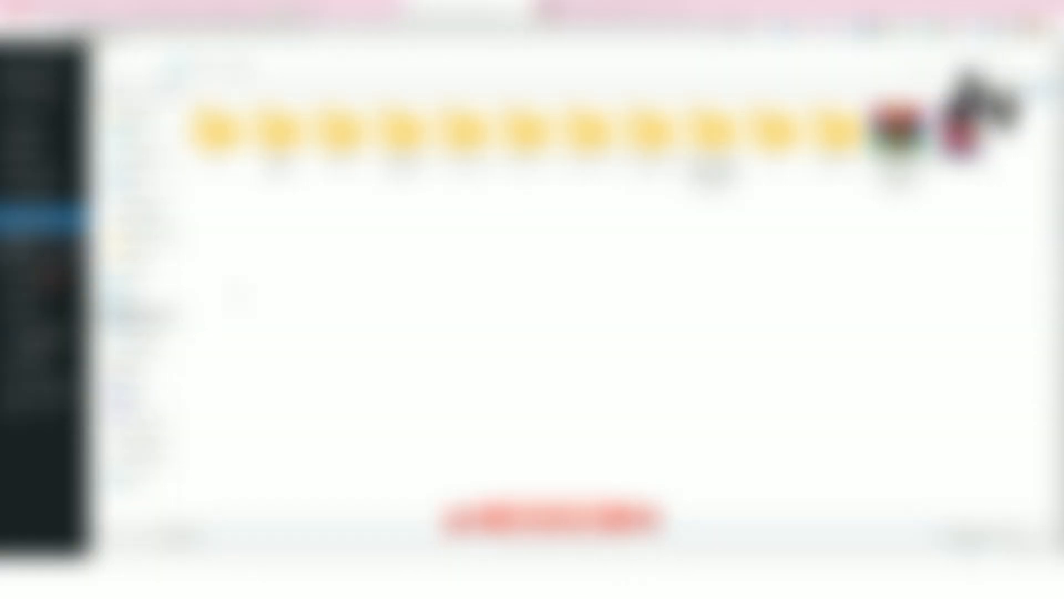
Upload the theme file kababi.zip from the computer, install it and activate the theme.
{"action": "left_click", "coordinate": [142, 443]}
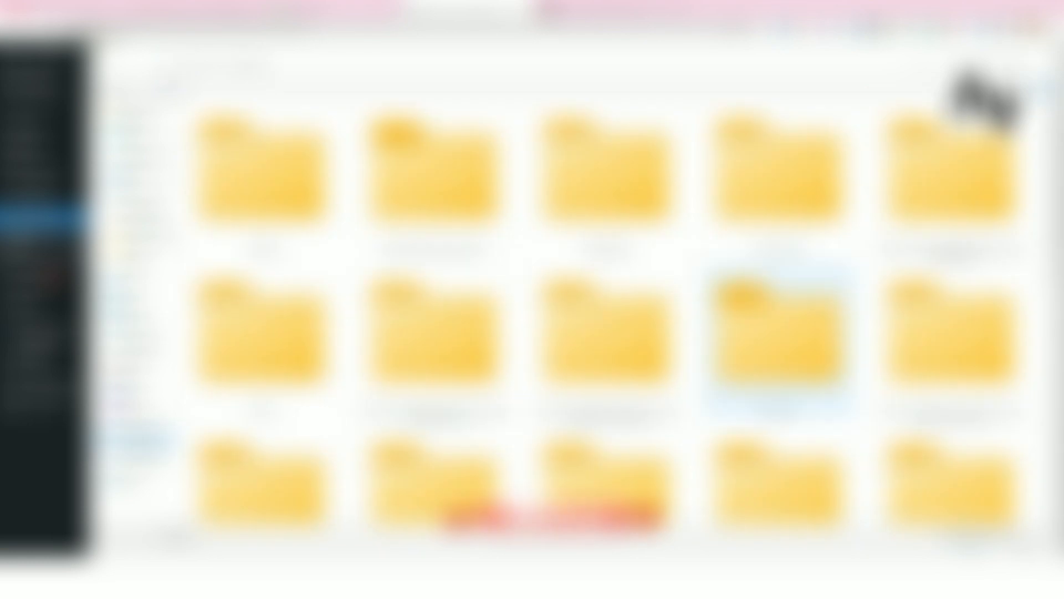
{"action": "scroll", "coordinate": [779, 393], "scroll_direction": "down", "scroll_amount": 3}
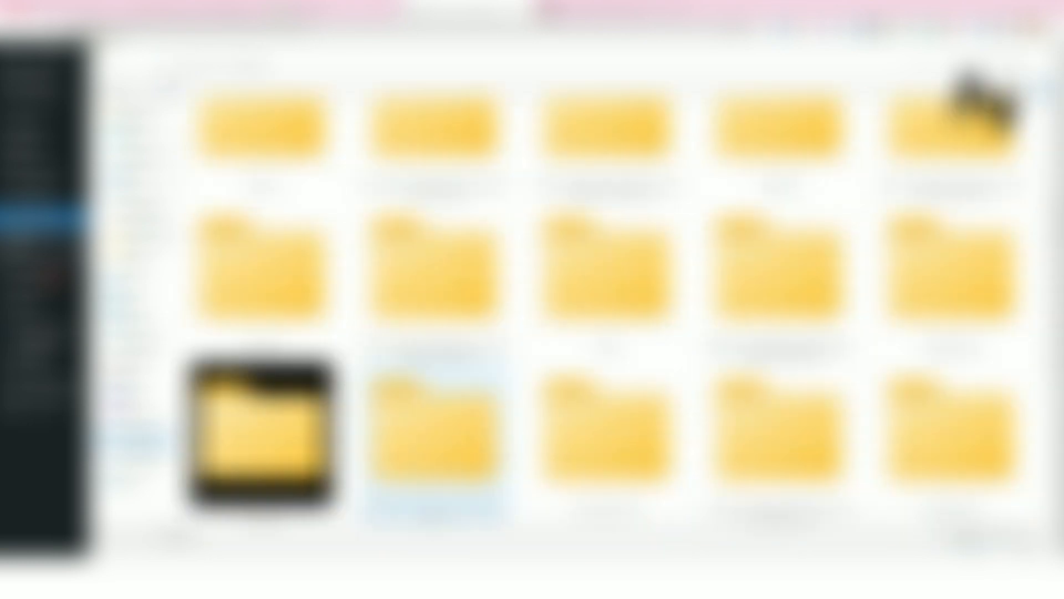
{"action": "scroll", "coordinate": [779, 438], "scroll_direction": "down", "scroll_amount": 1}
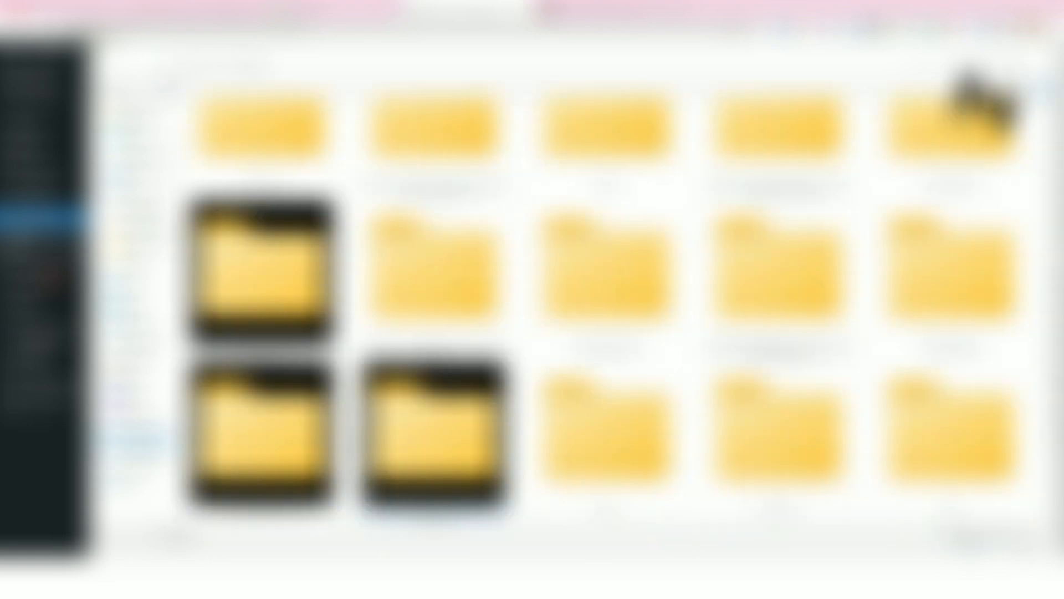
{"action": "scroll", "coordinate": [606, 416], "scroll_direction": "down", "scroll_amount": 1}
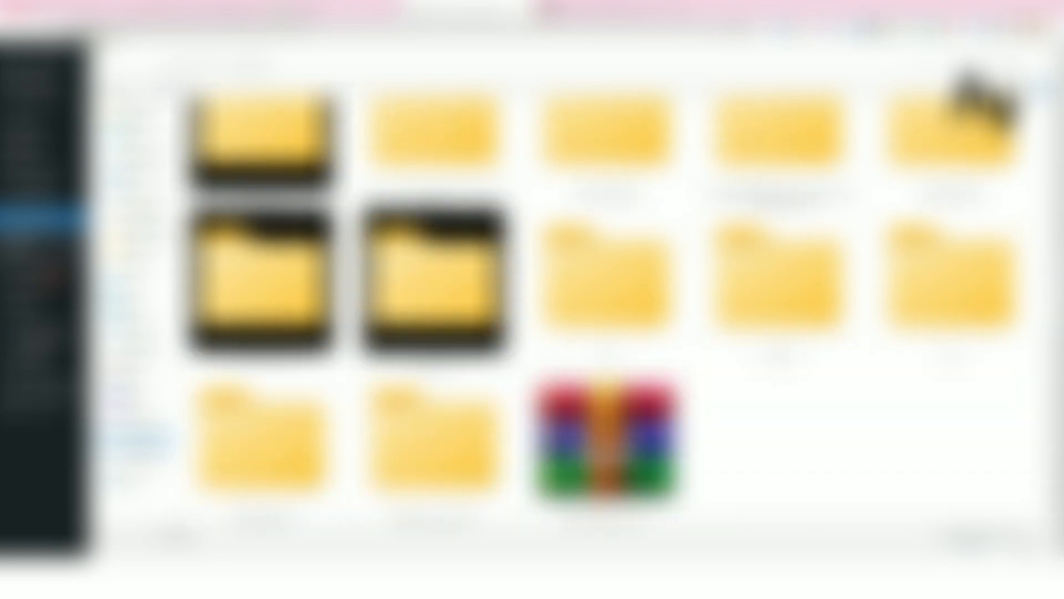
{"action": "double_click", "coordinate": [436, 283]}
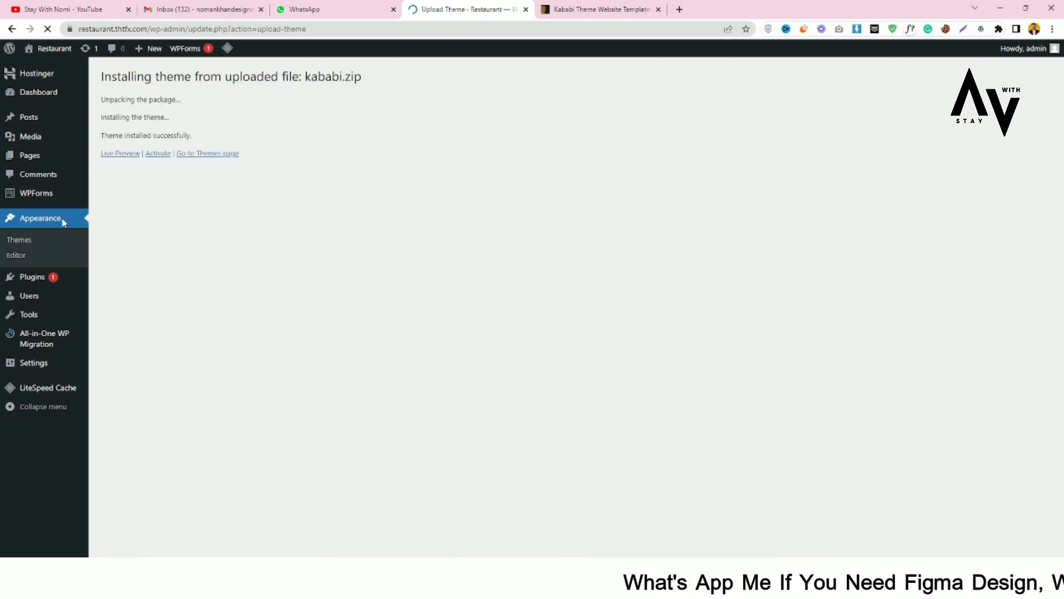
{"action": "left_click", "coordinate": [161, 158]}
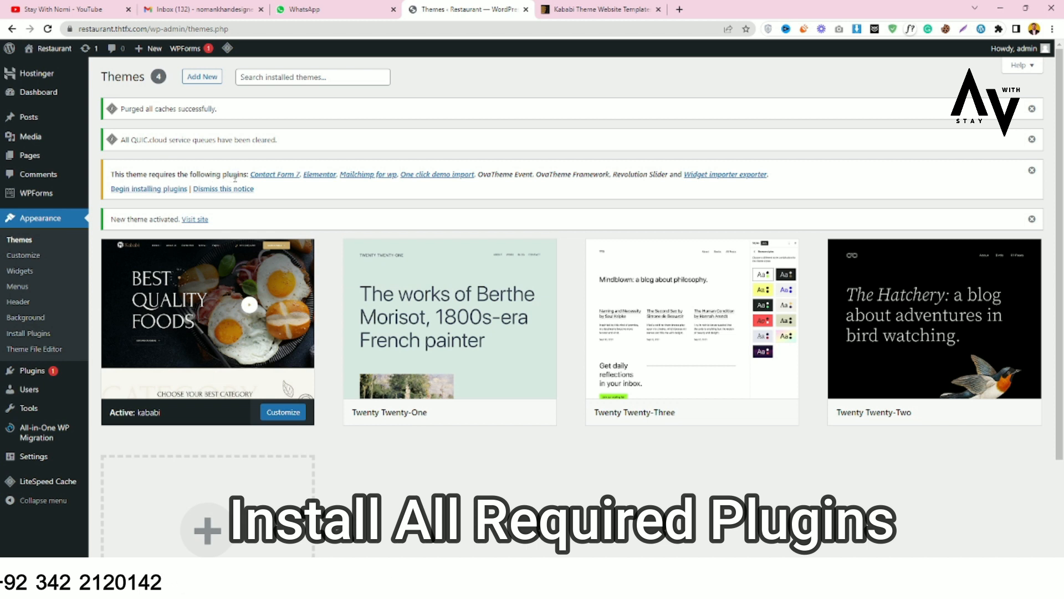
Open the theme's required plugins list and start installing all eight plugins, each in its own browser tab.
{"action": "left_click", "coordinate": [143, 189]}
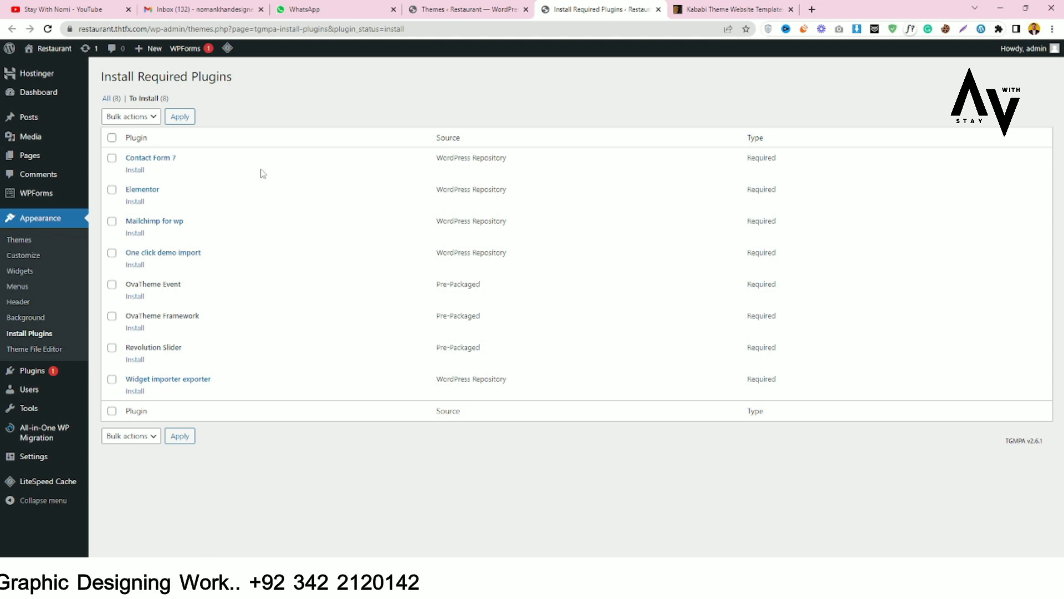
{"action": "middle_click", "coordinate": [136, 170]}
{"action": "middle_click", "coordinate": [135, 201]}
{"action": "middle_click", "coordinate": [134, 233]}
{"action": "middle_click", "coordinate": [135, 264]}
{"action": "middle_click", "coordinate": [135, 296]}
{"action": "middle_click", "coordinate": [135, 328]}
{"action": "middle_click", "coordinate": [135, 359]}
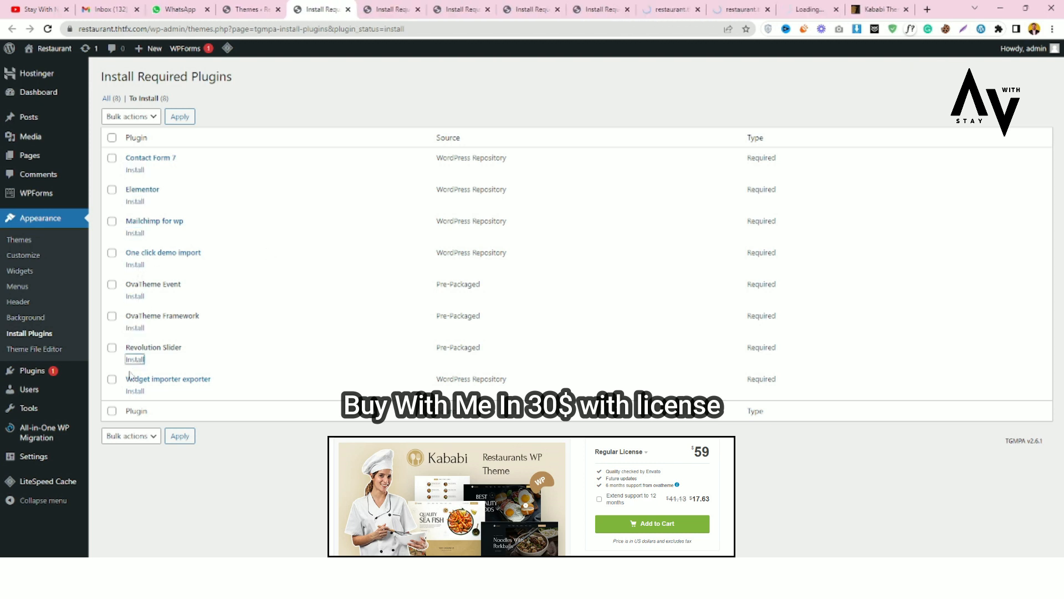
{"action": "middle_click", "coordinate": [135, 391]}
Close the plugin installation tabs and reload the list of required plugins still to install.
{"action": "left_click", "coordinate": [356, 9]}
{"action": "left_click", "coordinate": [388, 10]}
{"action": "left_click", "coordinate": [388, 9]}
{"action": "left_click", "coordinate": [388, 9]}
{"action": "left_click", "coordinate": [388, 9]}
{"action": "left_click", "coordinate": [388, 9]}
{"action": "left_click", "coordinate": [388, 10]}
{"action": "left_click", "coordinate": [388, 10]}
{"action": "left_click", "coordinate": [388, 10]}
{"action": "key", "text": "F5"}
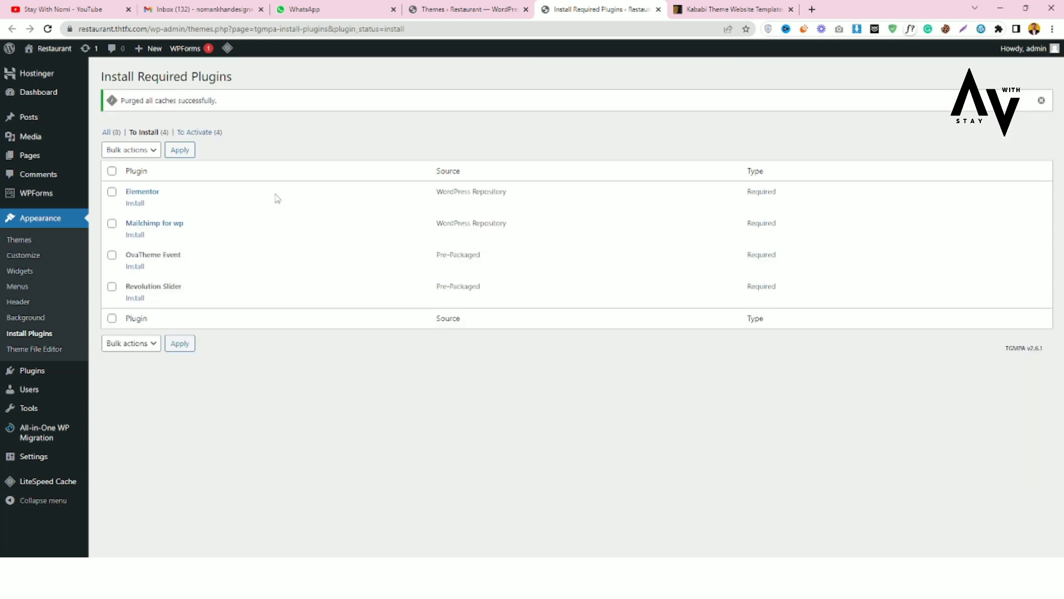
Start installing Elementor, Mailchimp for wp, OvaTheme Event and Revolution Slider in separate browser tabs.
{"action": "middle_click", "coordinate": [135, 204]}
{"action": "middle_click", "coordinate": [136, 235]}
{"action": "middle_click", "coordinate": [135, 267]}
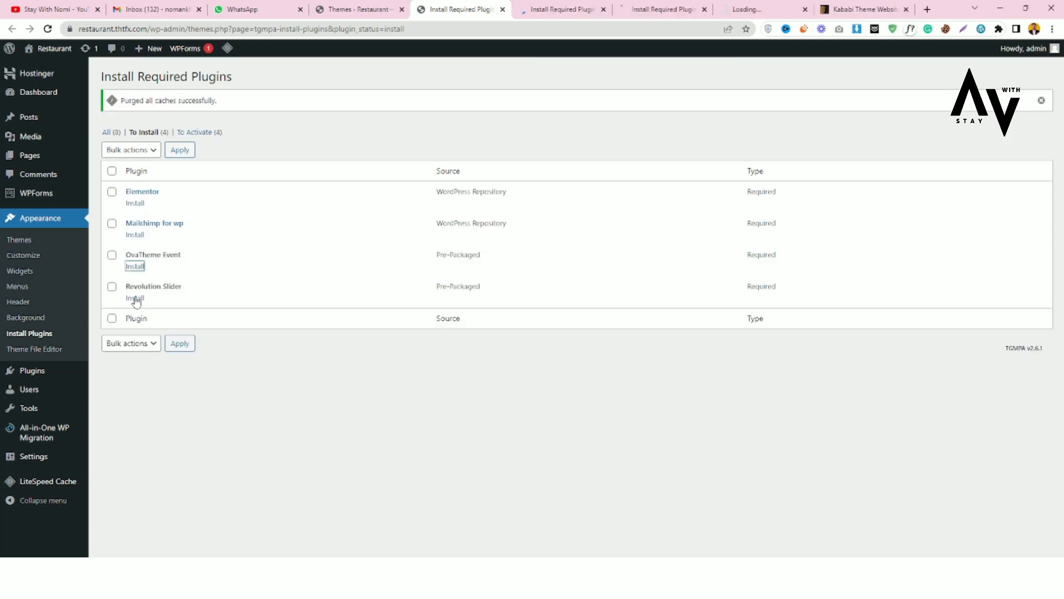
{"action": "middle_click", "coordinate": [134, 299]}
Close finished installation tabs, reload the required plugins list and check the remaining installation tab.
{"action": "left_click", "coordinate": [504, 10]}
{"action": "left_click", "coordinate": [542, 10]}
{"action": "left_click", "coordinate": [608, 10]}
{"action": "left_click", "coordinate": [608, 10]}
{"action": "left_click", "coordinate": [48, 30]}
{"action": "left_click", "coordinate": [594, 14]}
{"action": "key", "text": "ctrl+Tab"}
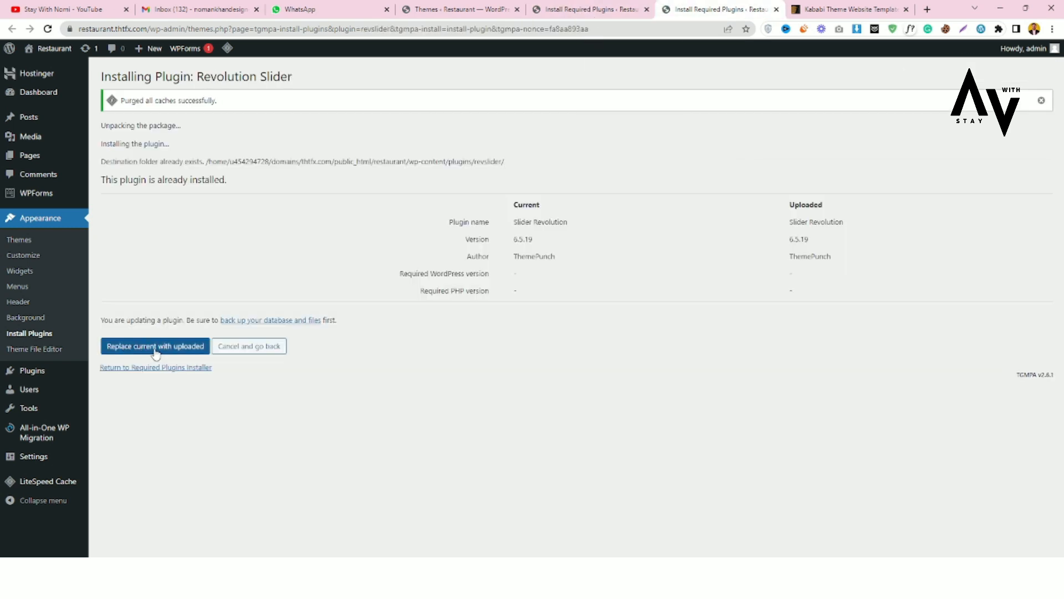
Close the Elementor installation tab and install the OvaTheme Event plugin from the required plugins list.
{"action": "left_click", "coordinate": [671, 12]}
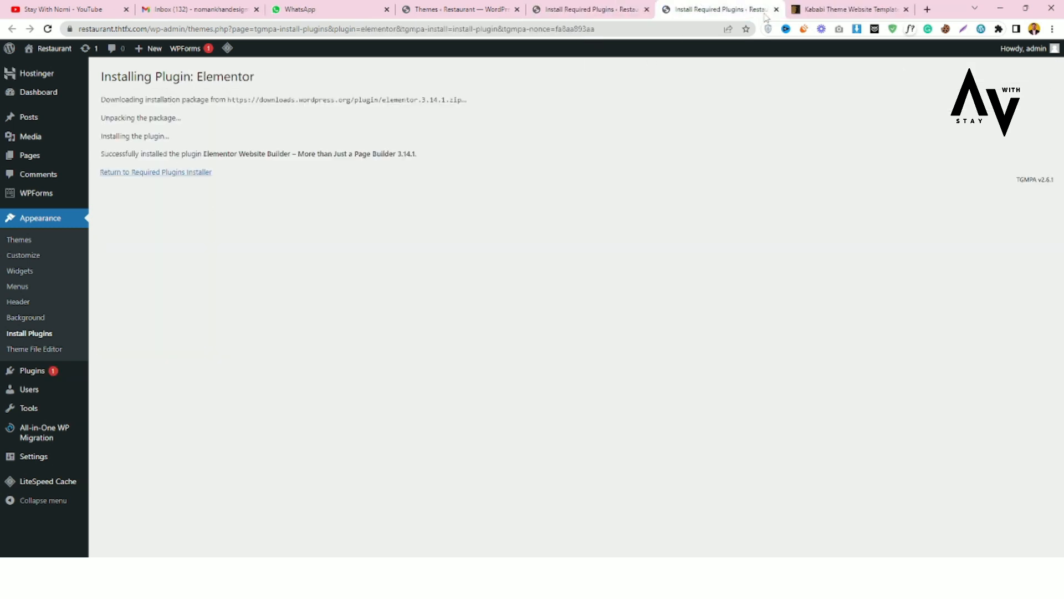
{"action": "left_click", "coordinate": [776, 10]}
{"action": "left_click", "coordinate": [135, 235]}
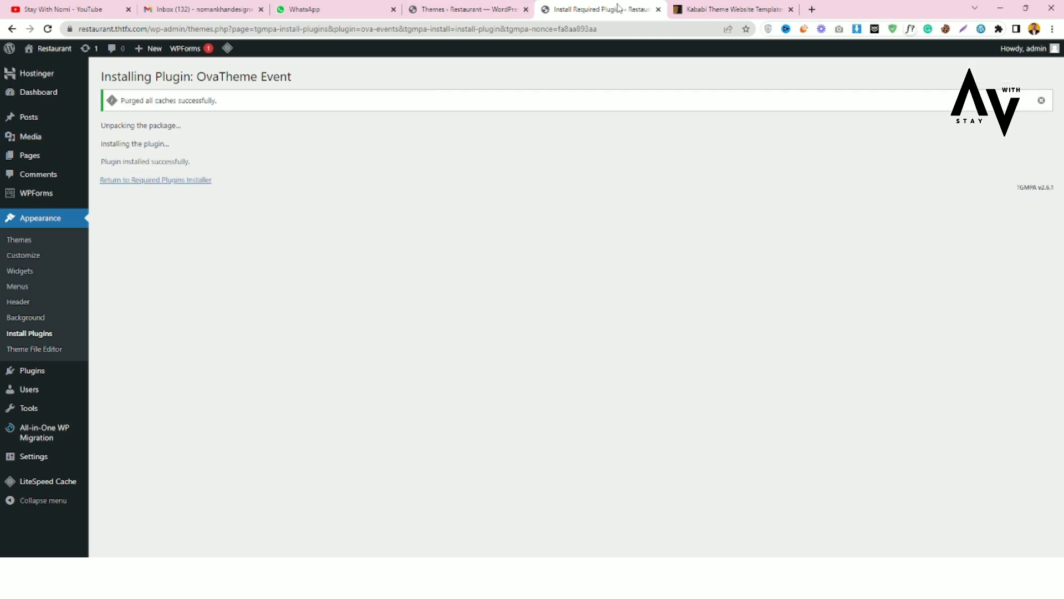
Select every plugin on the site's installed plugins page and activate them all with one bulk action.
{"action": "left_click", "coordinate": [476, 8]}
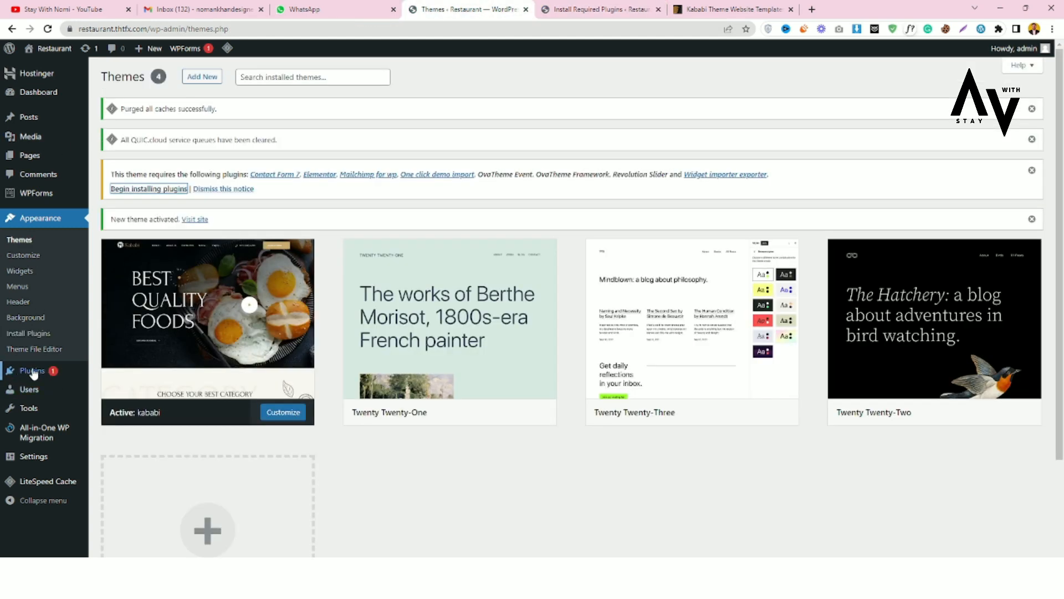
{"action": "mouse_move", "coordinate": [40, 374]}
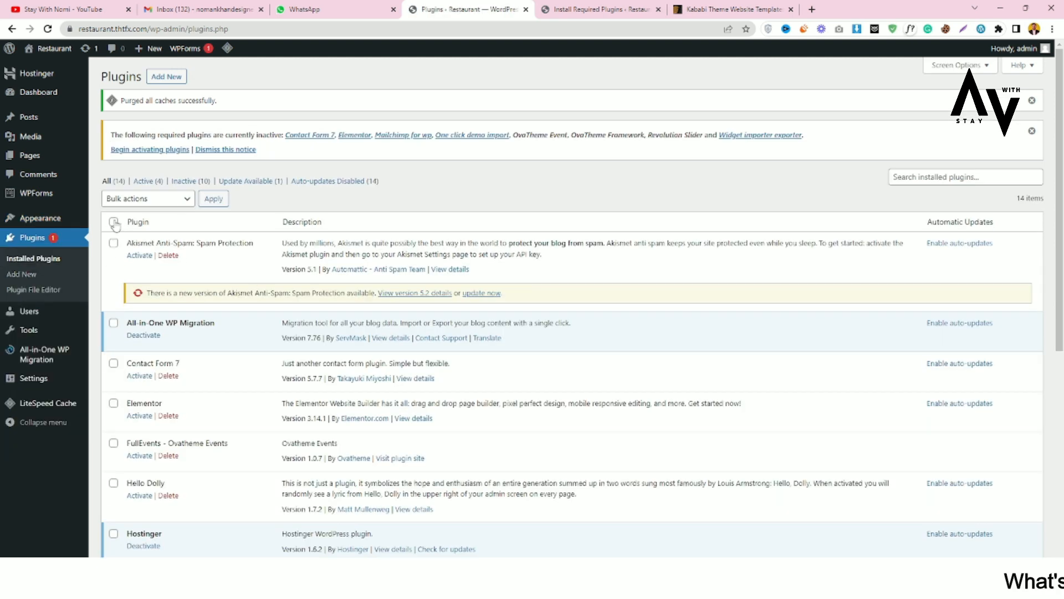
{"action": "left_click", "coordinate": [115, 222]}
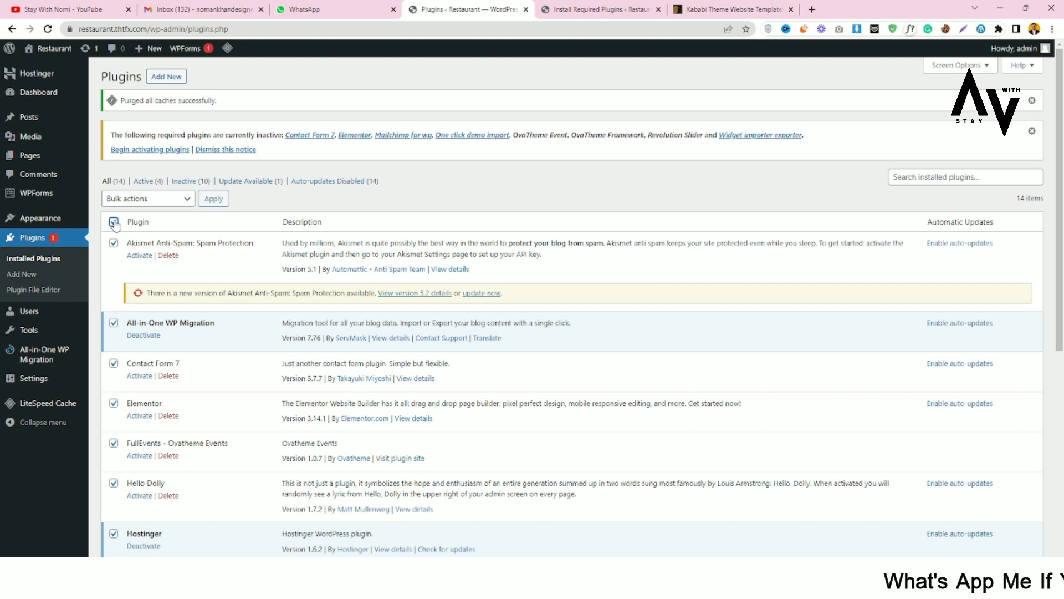
{"action": "left_click", "coordinate": [138, 201]}
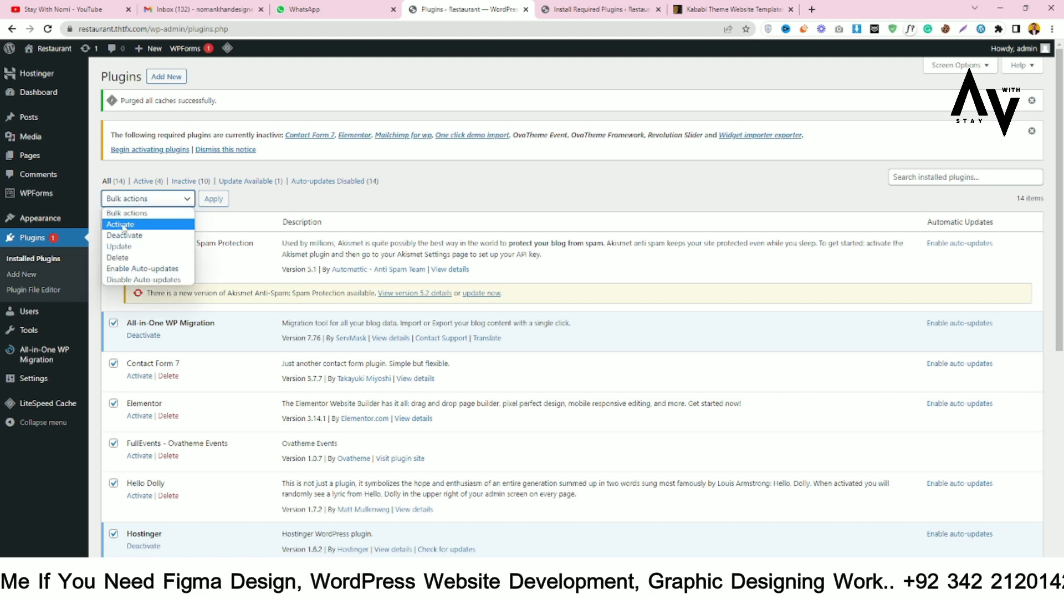
{"action": "left_click", "coordinate": [121, 224]}
{"action": "left_click", "coordinate": [212, 199]}
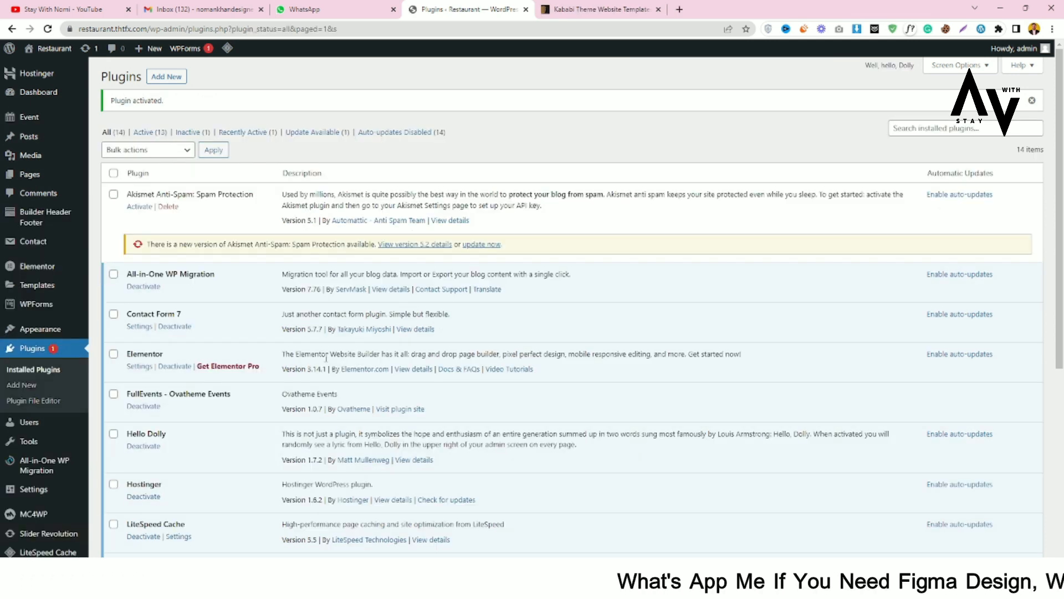
Import the kababi theme's demo data with One Click Demo Import, without adding the recommended All in One SEO and MonsterInsights plugins.
{"action": "scroll", "coordinate": [327, 367], "scroll_direction": "down", "scroll_amount": 5}
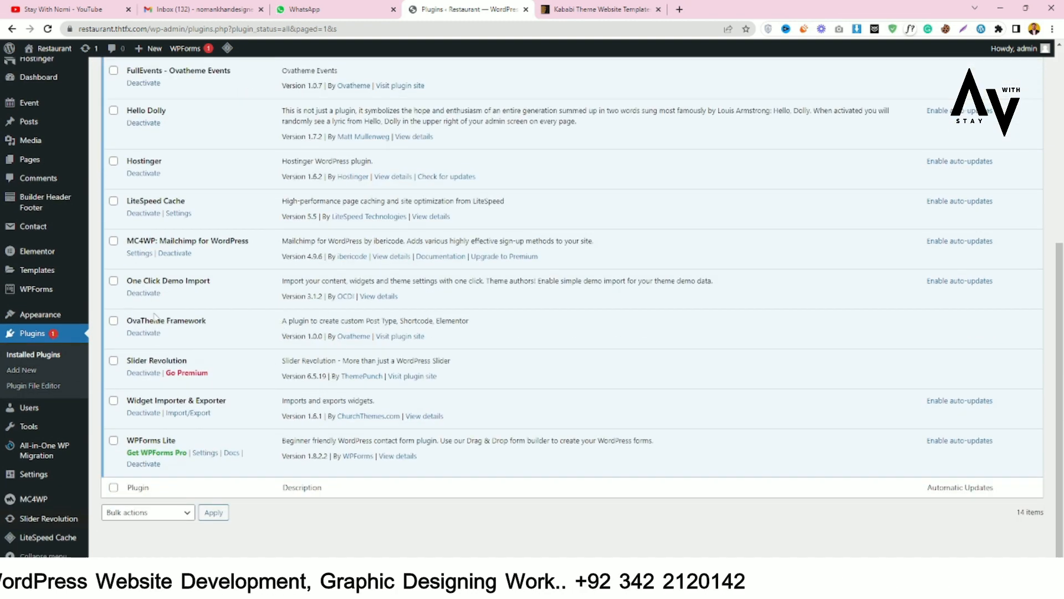
{"action": "mouse_move", "coordinate": [56, 320]}
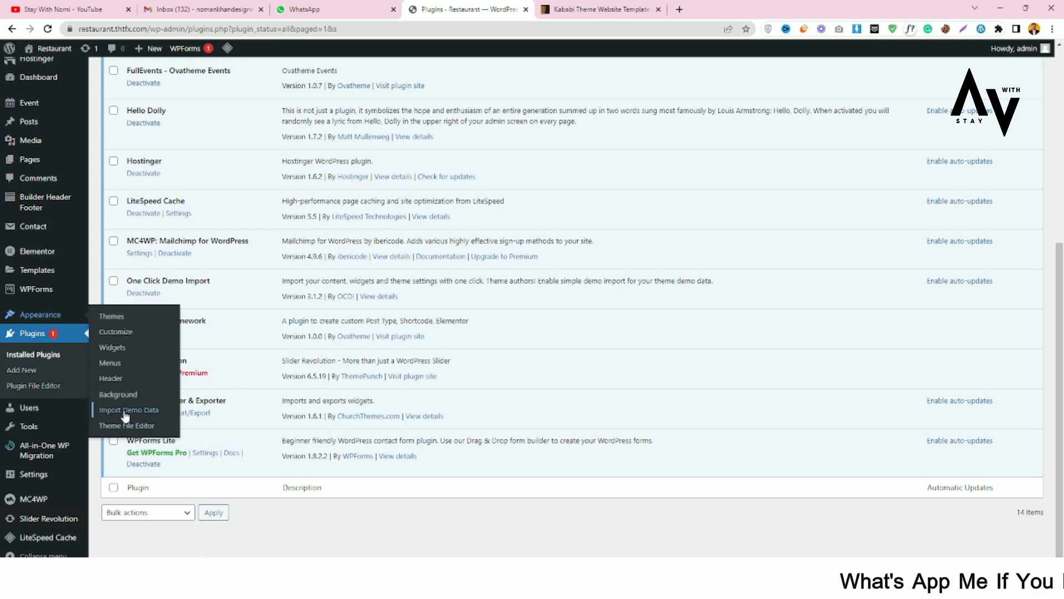
{"action": "left_click", "coordinate": [148, 413]}
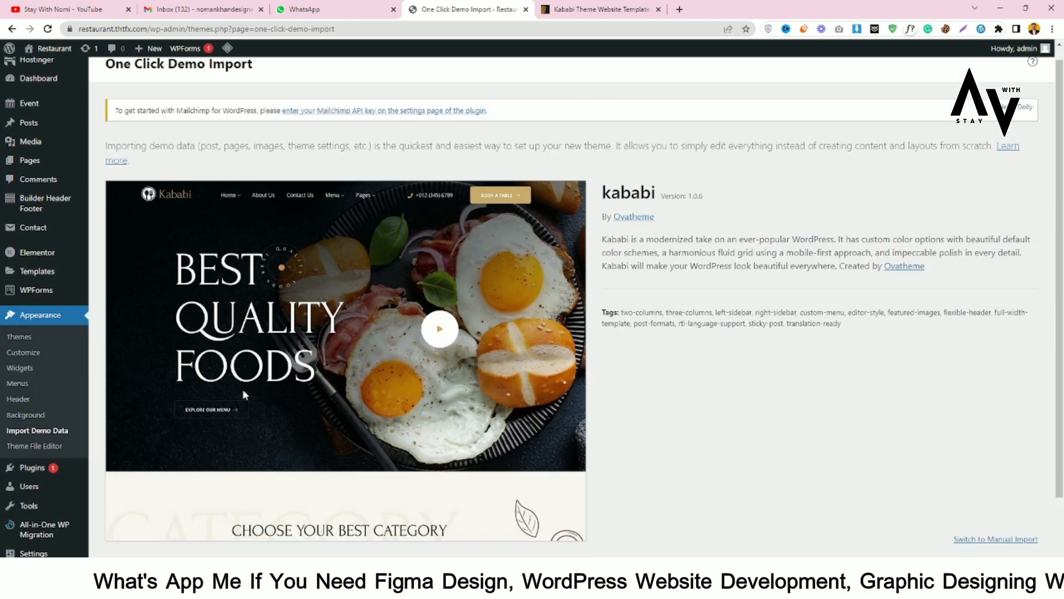
{"action": "scroll", "coordinate": [270, 360], "scroll_direction": "down", "scroll_amount": 2}
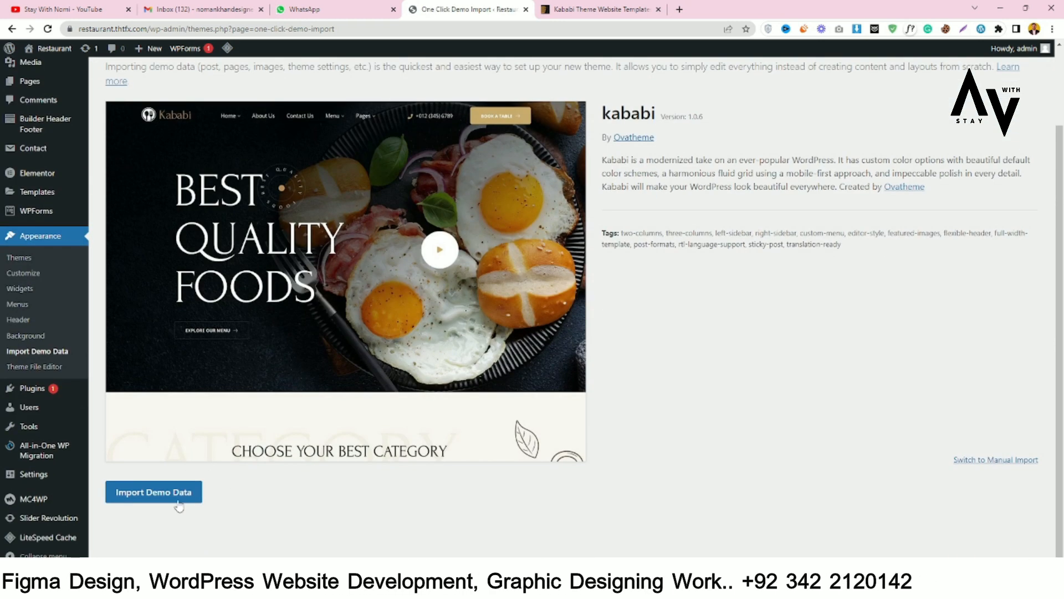
{"action": "left_click", "coordinate": [154, 492]}
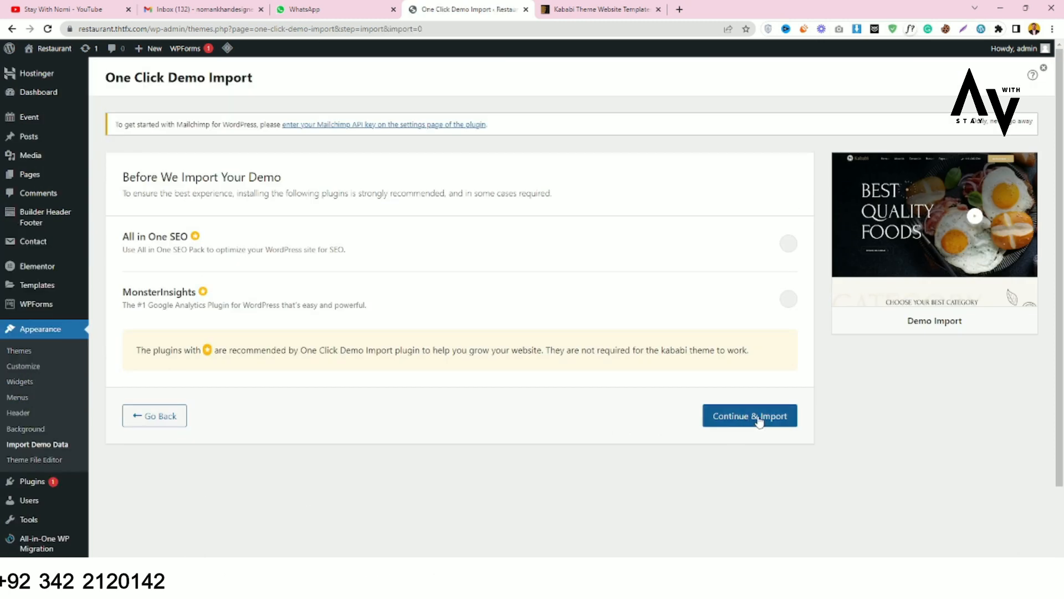
{"action": "left_click", "coordinate": [777, 422]}
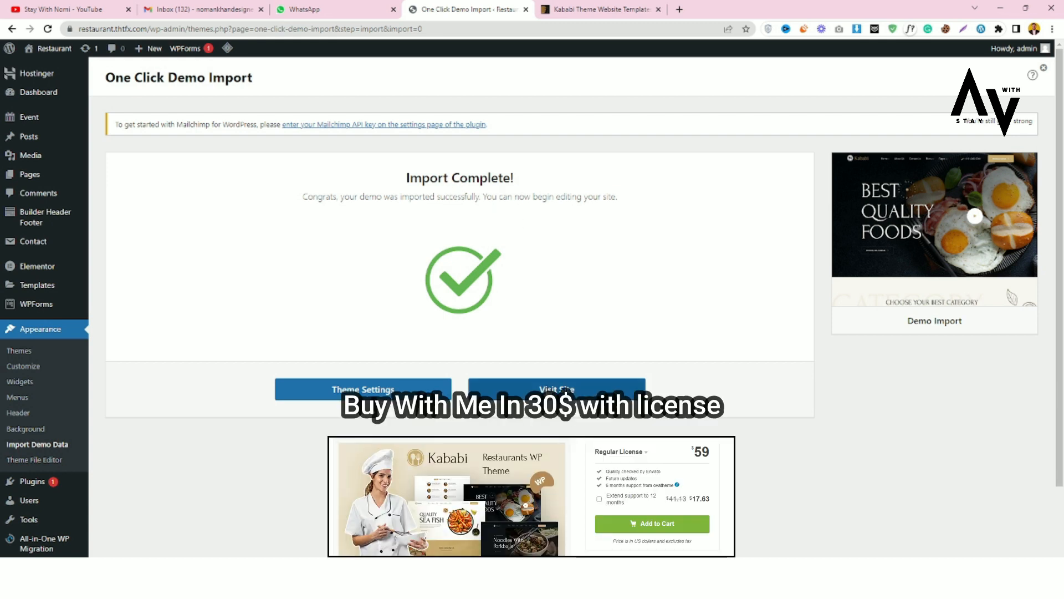
Visit the imported restaurant site and look through the sections of its home page.
{"action": "left_click", "coordinate": [558, 388]}
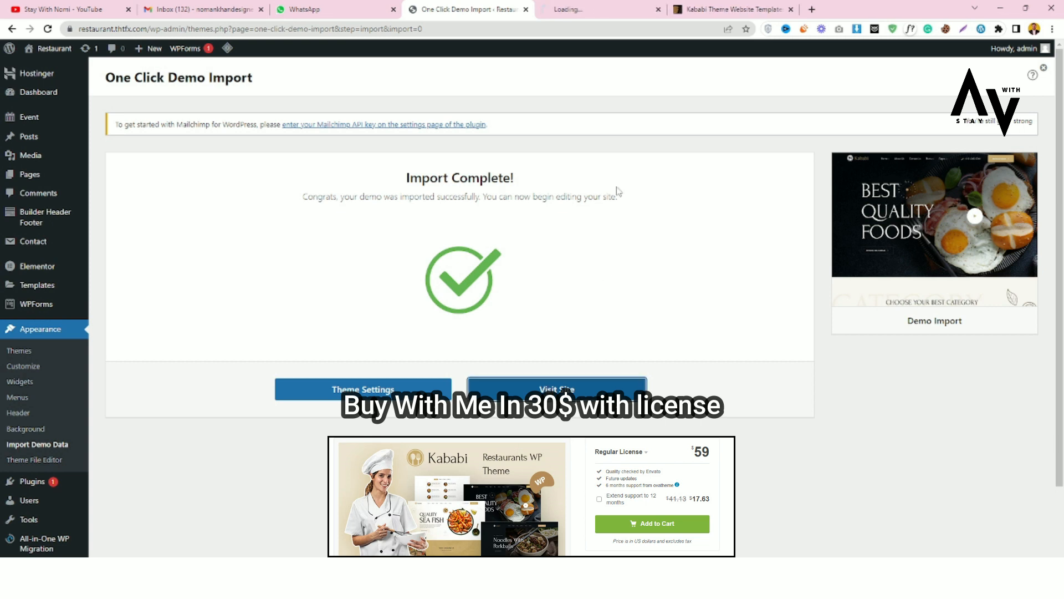
{"action": "left_click", "coordinate": [592, 6]}
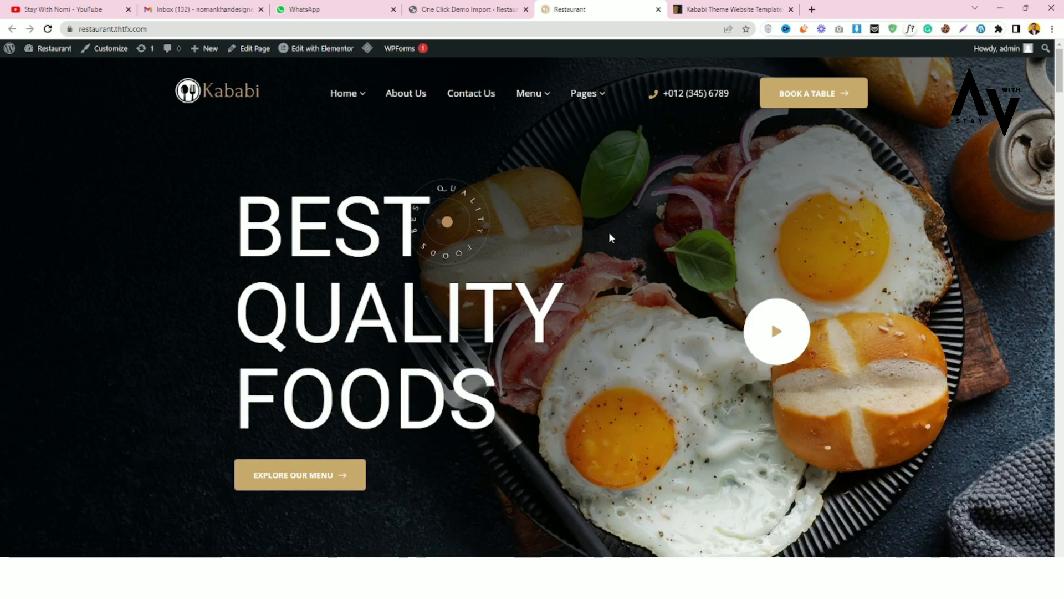
{"action": "scroll", "coordinate": [610, 237], "scroll_direction": "down", "scroll_amount": 1}
{"action": "scroll", "coordinate": [610, 235], "scroll_direction": "down", "scroll_amount": 17}
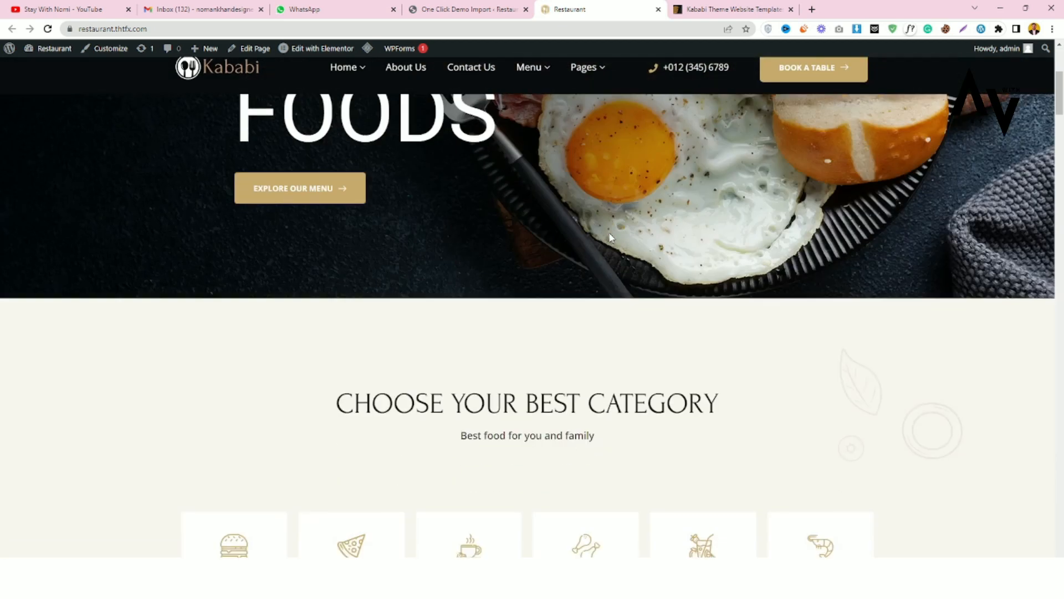
{"action": "scroll", "coordinate": [610, 237], "scroll_direction": "down", "scroll_amount": 15}
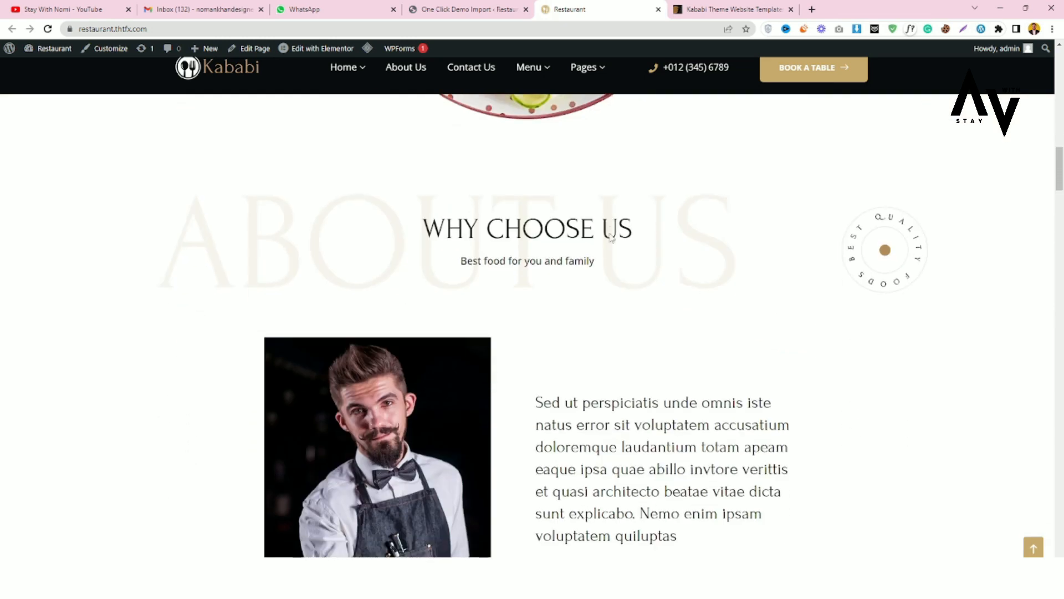
{"action": "scroll", "coordinate": [610, 234], "scroll_direction": "down", "scroll_amount": 1}
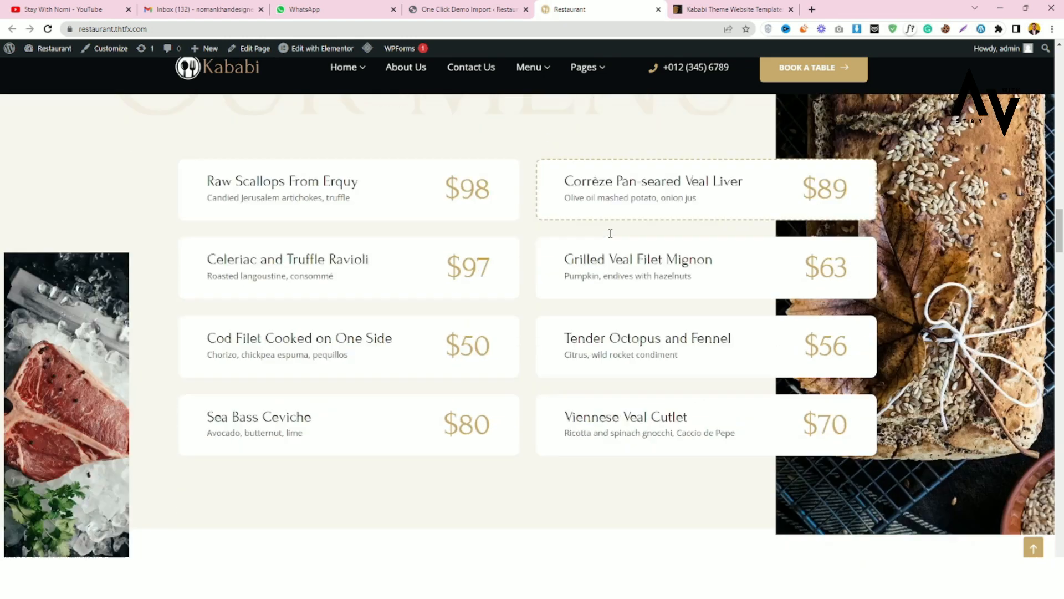